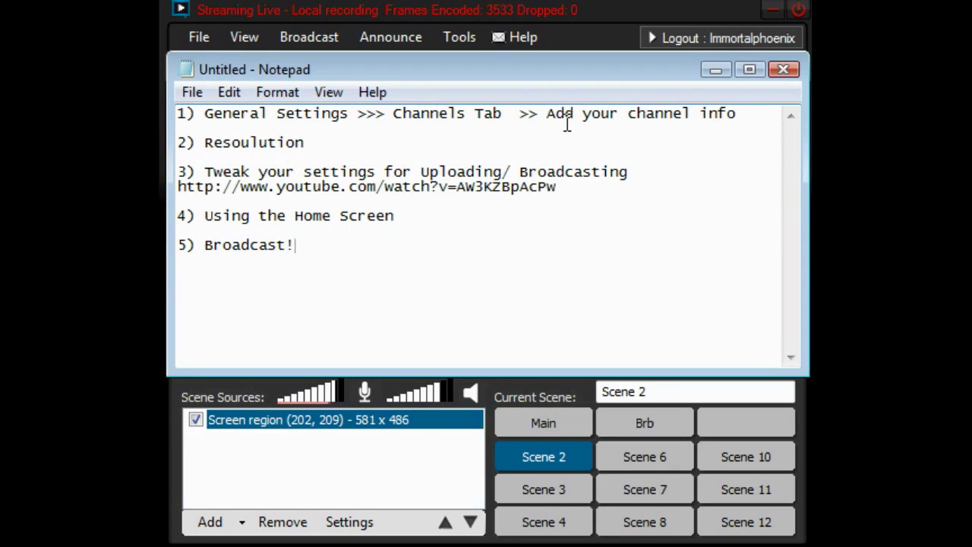
Step: Correct the spelling of item 2 in the notes to "Resolution"
click(251, 143)
key(BackSpace)
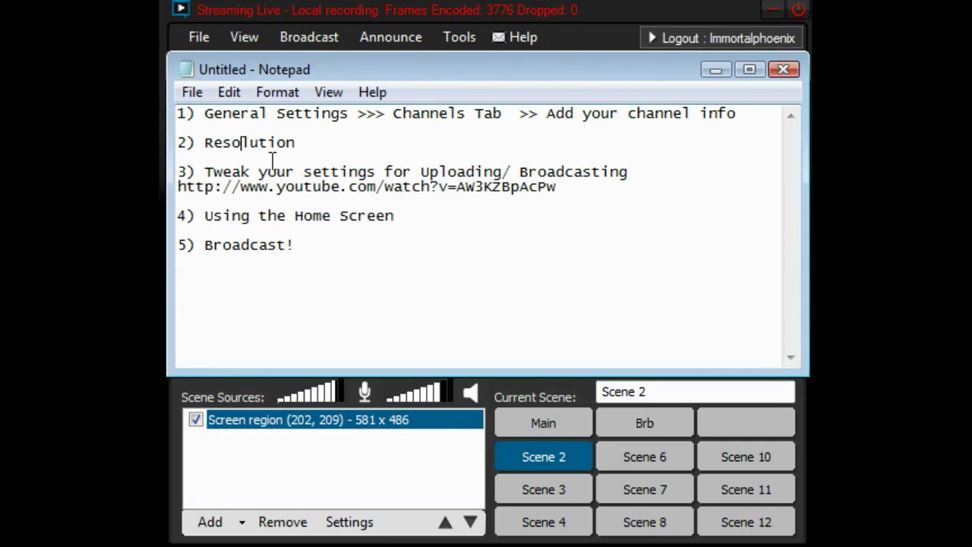
drag(305, 144, 225, 145)
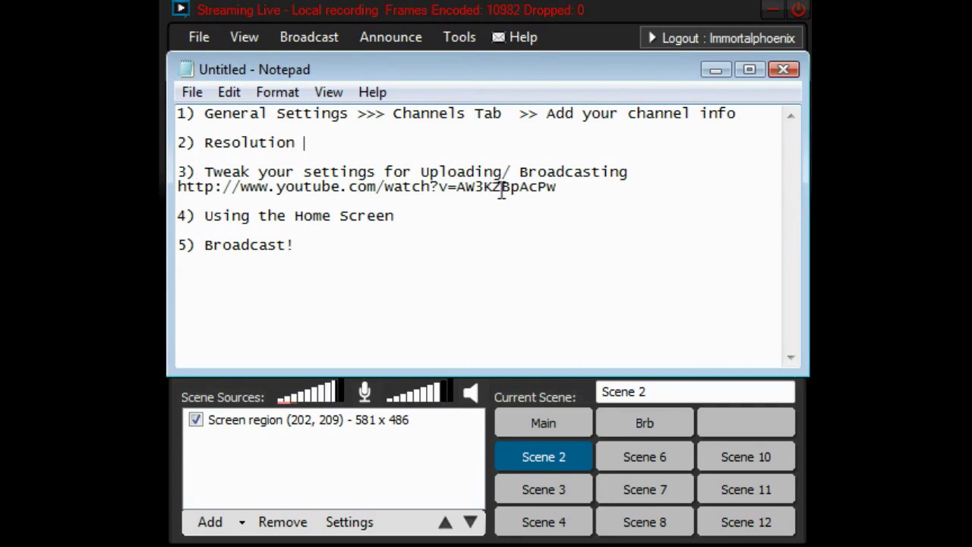
Step: Highlight the YouTube link under item 3 and the "Using the Home Screen" line in the notes
drag(552, 187, 186, 187)
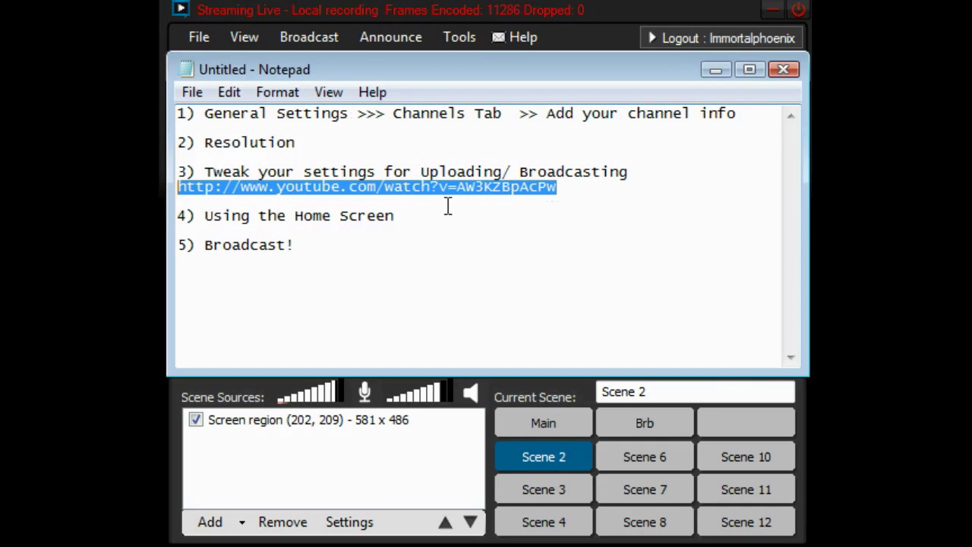
click(579, 188)
drag(579, 188, 177, 190)
key(Down)
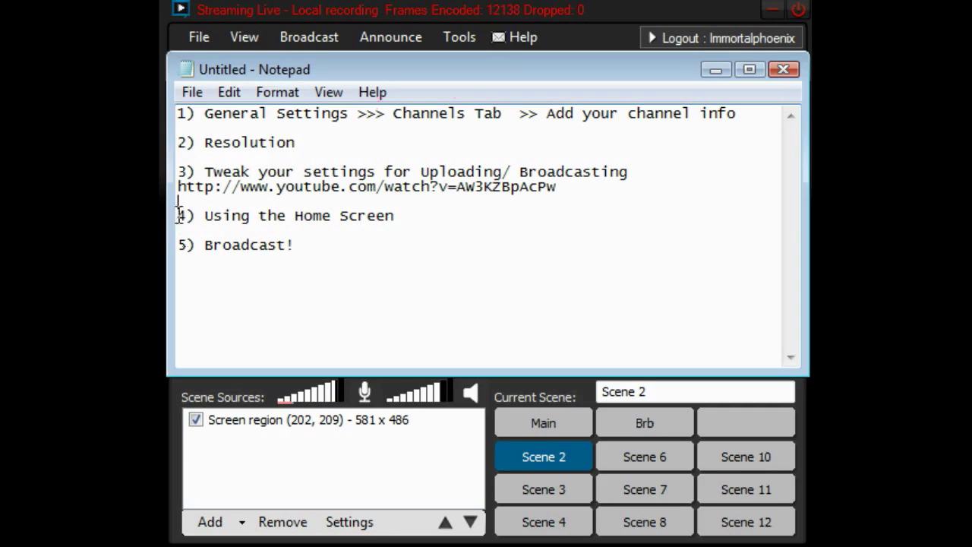
drag(178, 217, 369, 219)
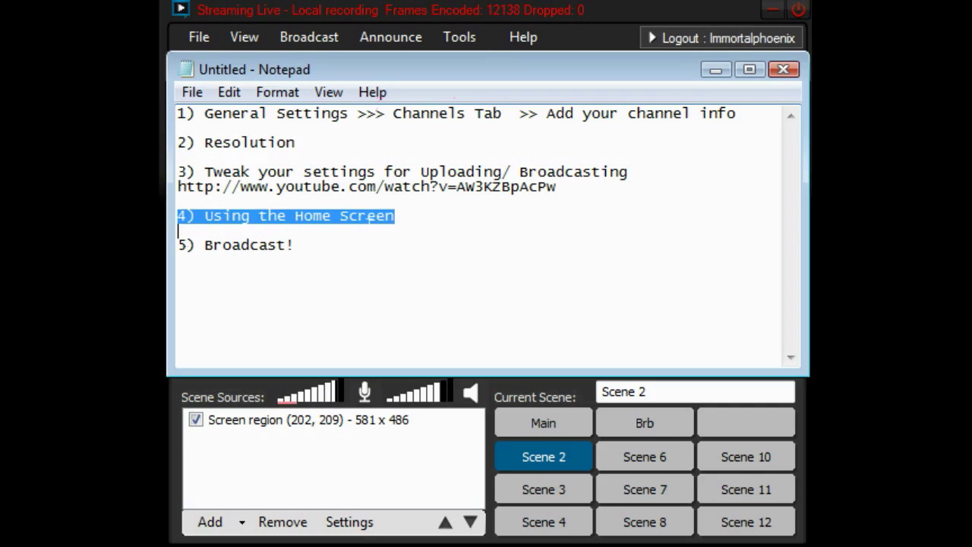
click(345, 256)
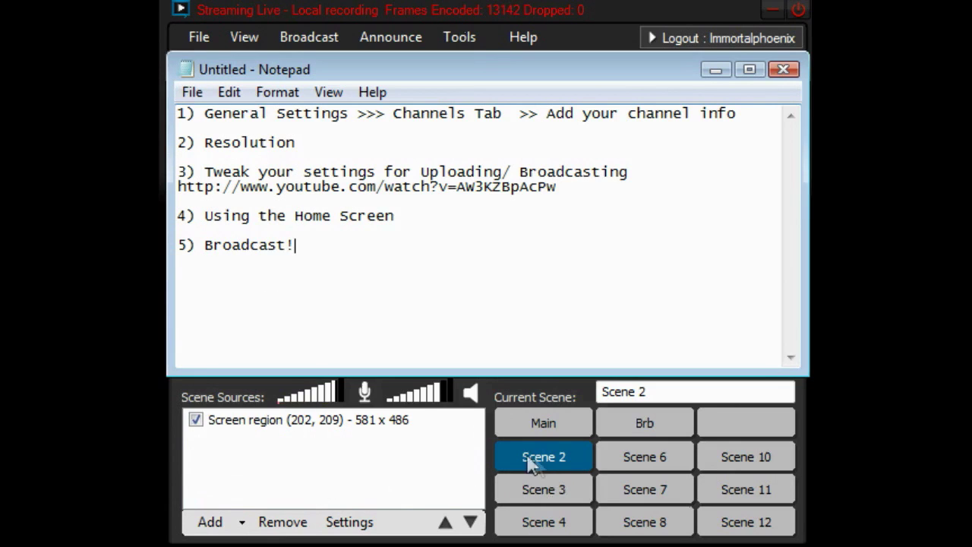
Step: Switch to XSplit Broadcaster, move its window up and examine the source types available for Scene 2
click(676, 433)
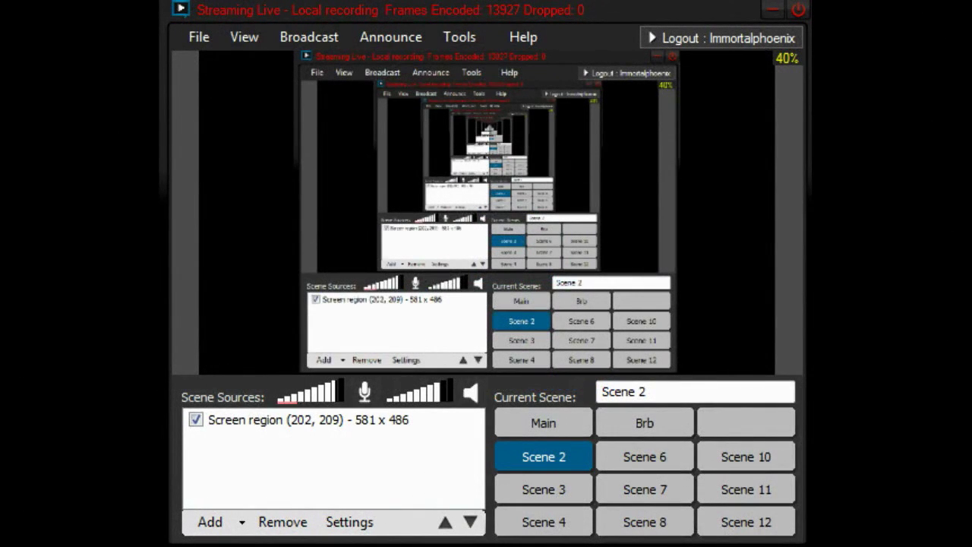
key(alt+Tab)
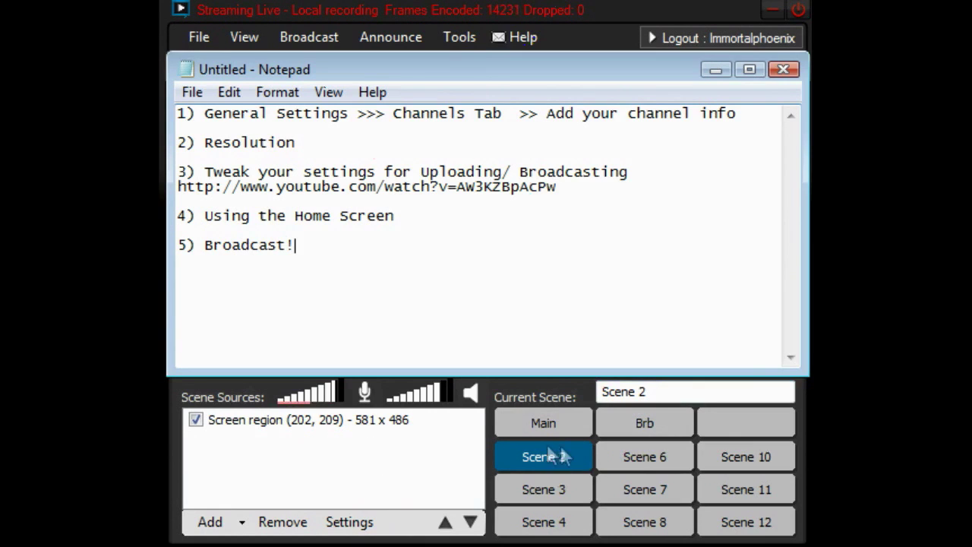
click(242, 523)
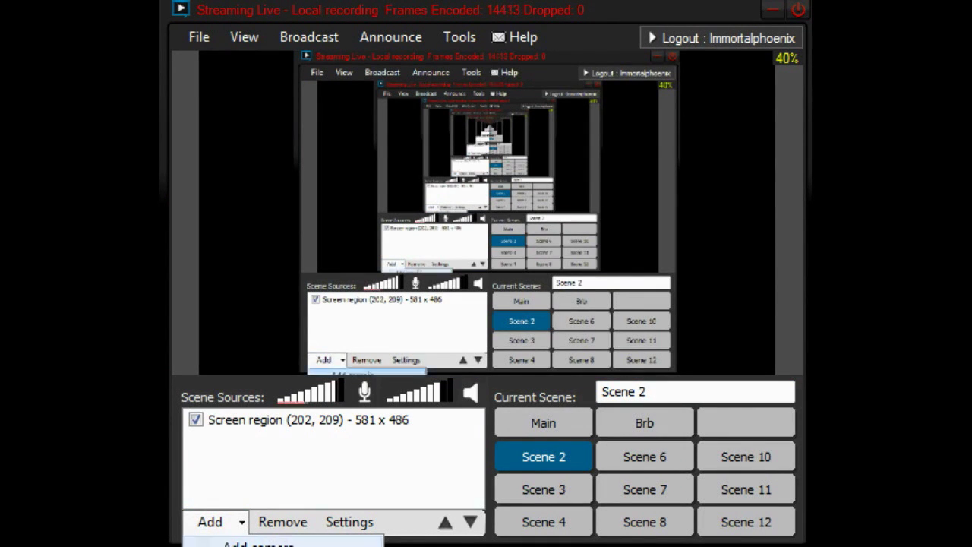
click(330, 420)
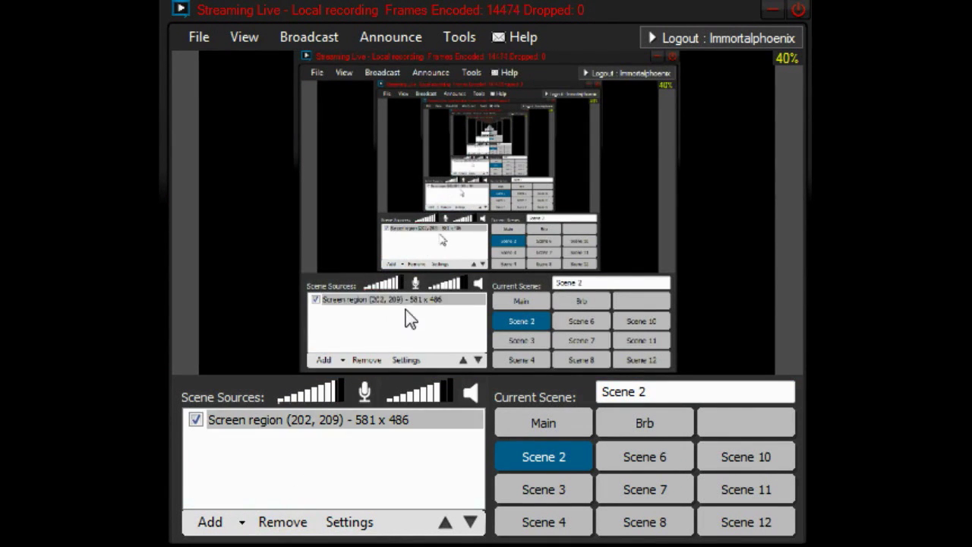
drag(392, 21, 385, 0)
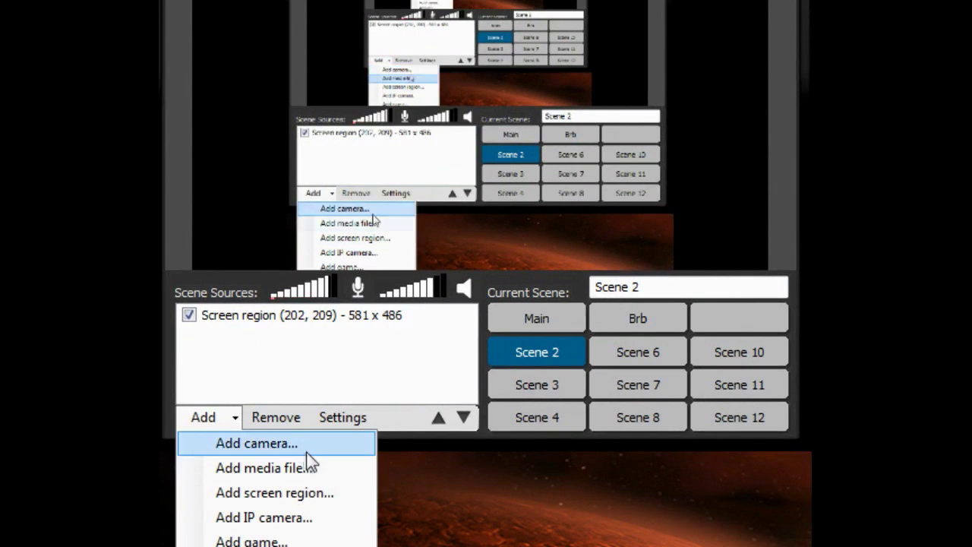
click(660, 214)
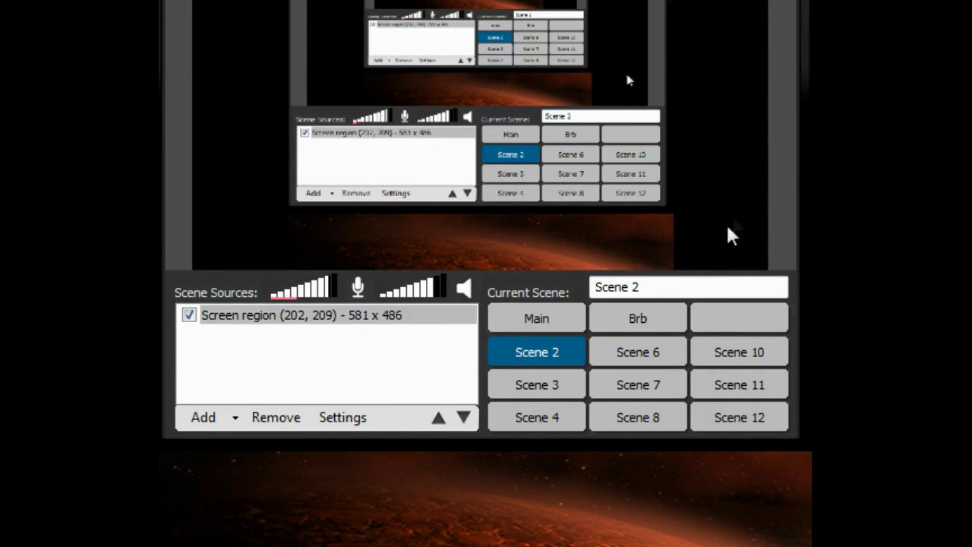
Step: Add a 350 x 243 screen region of the desktop below the window as a source in Scene 2
click(237, 418)
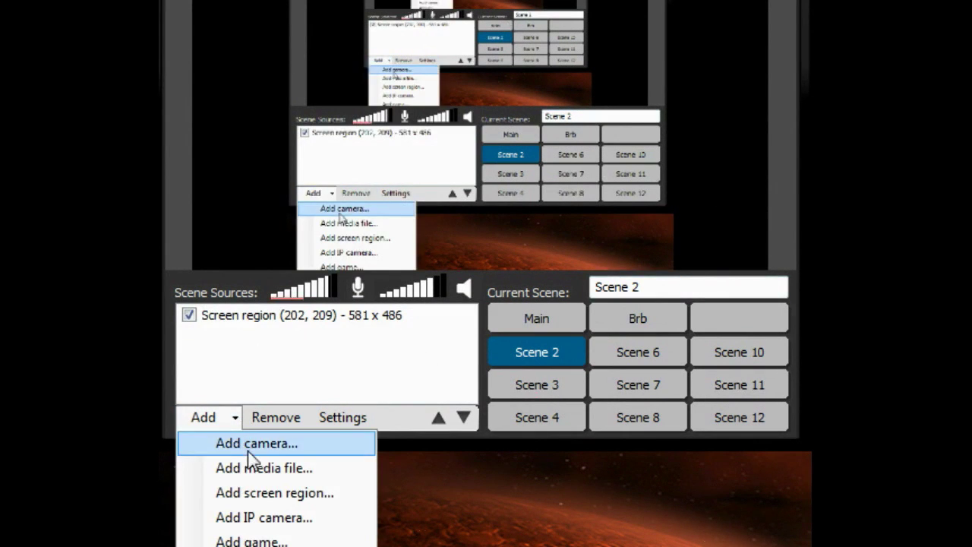
click(312, 492)
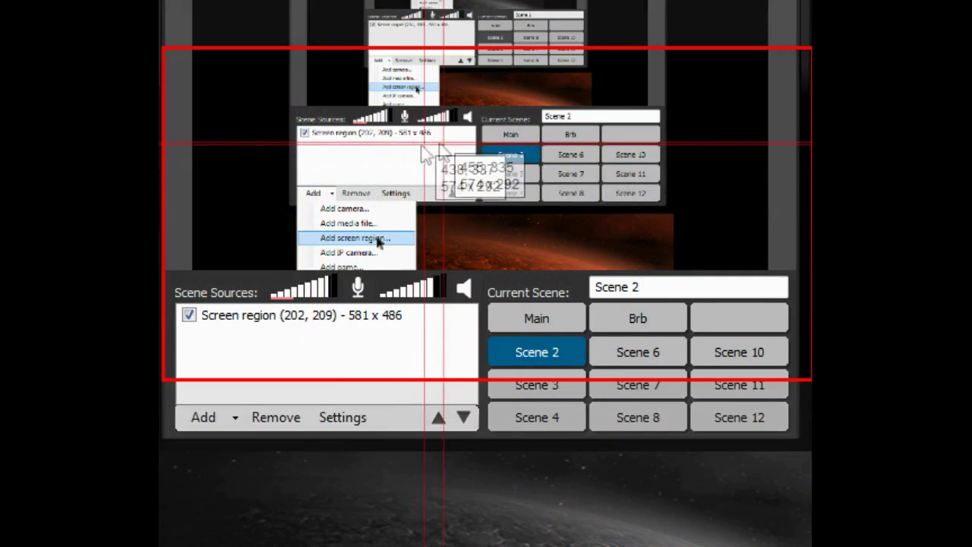
drag(283, 490, 679, 546)
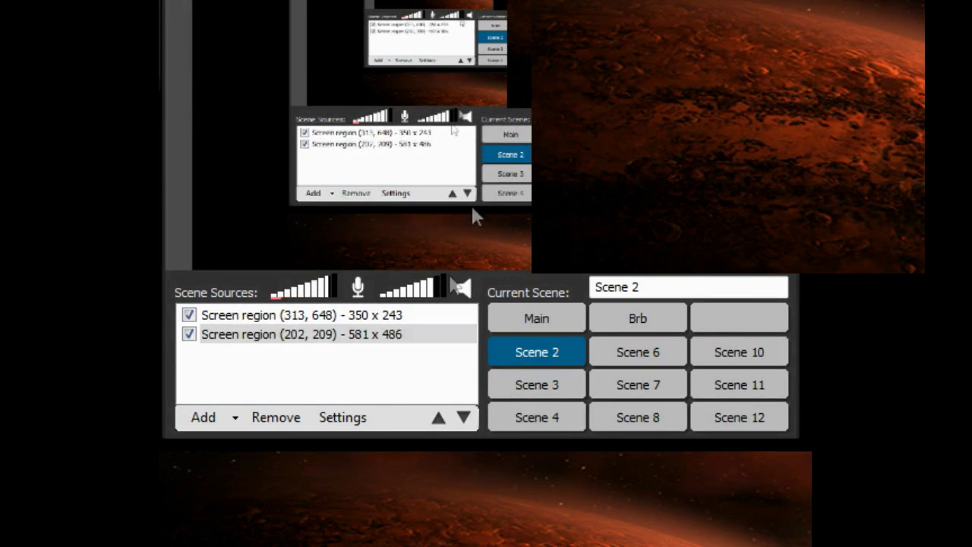
Step: Enlarge the 350 x 243 region in the preview and reorder the two screen regions in the source list
drag(520, 102, 521, 106)
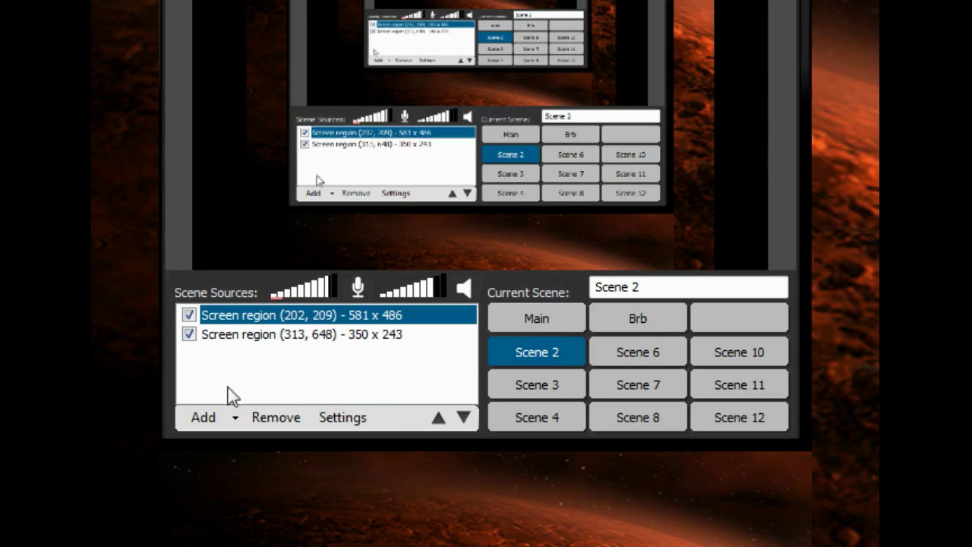
click(362, 338)
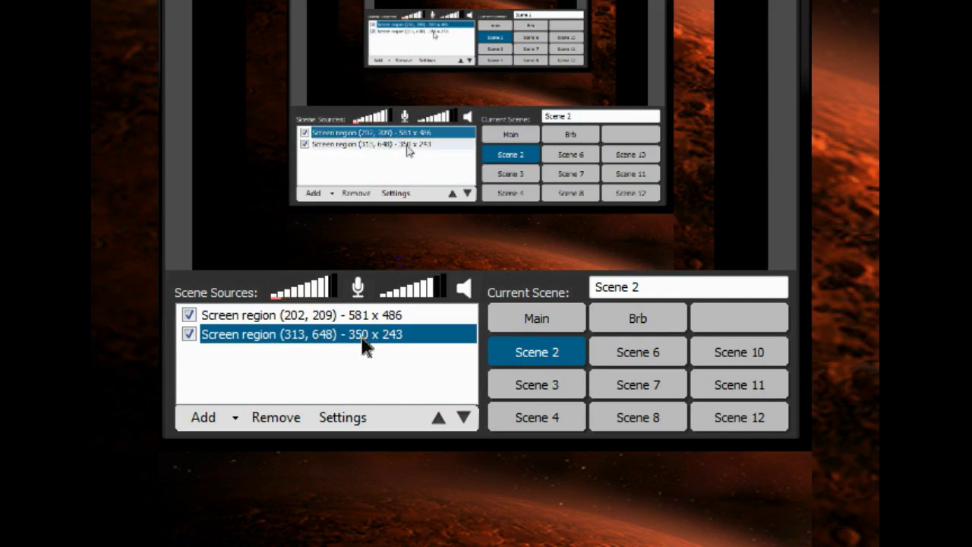
click(448, 423)
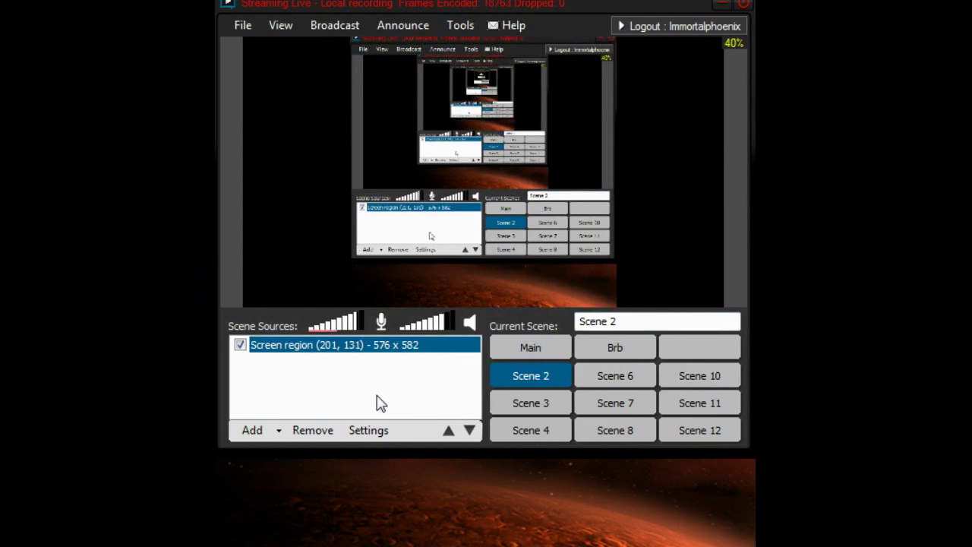
click(252, 430)
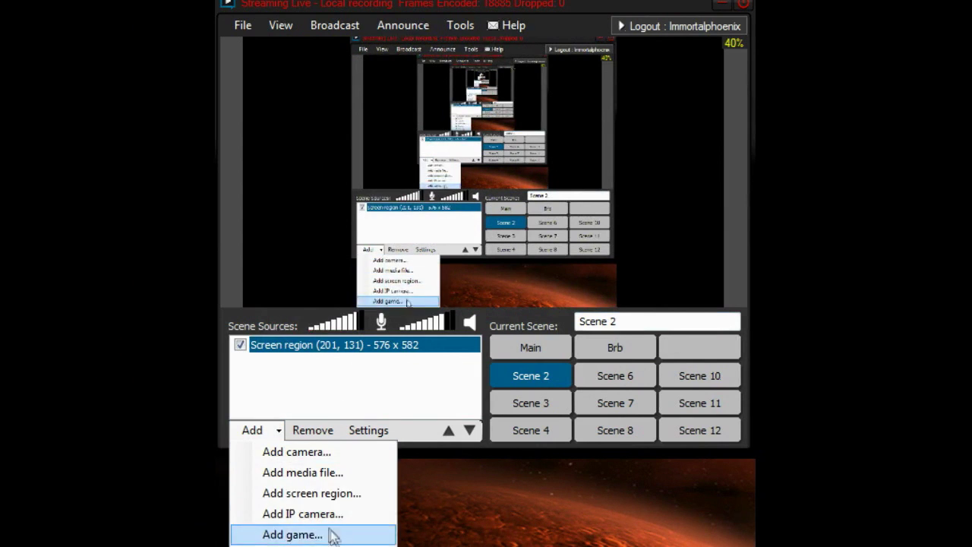
click(328, 373)
click(309, 388)
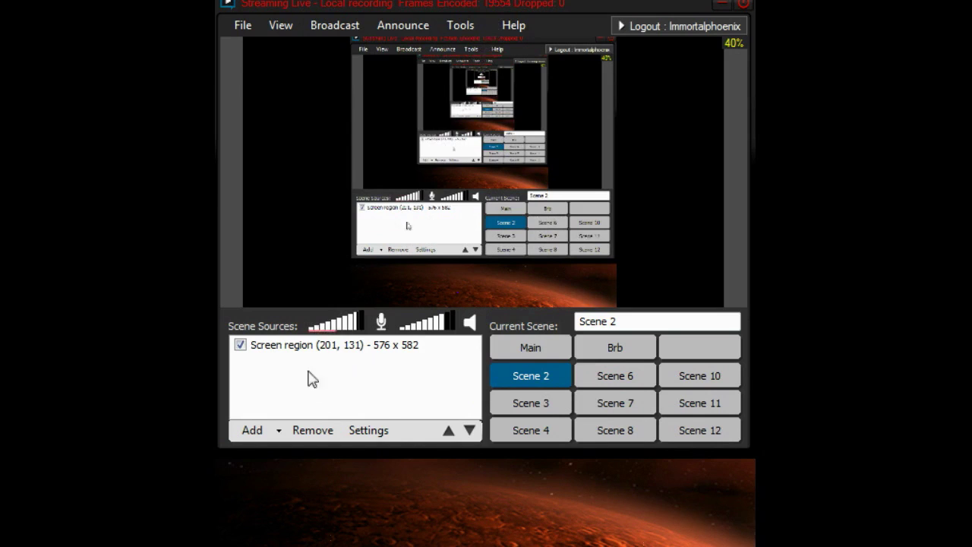
click(374, 346)
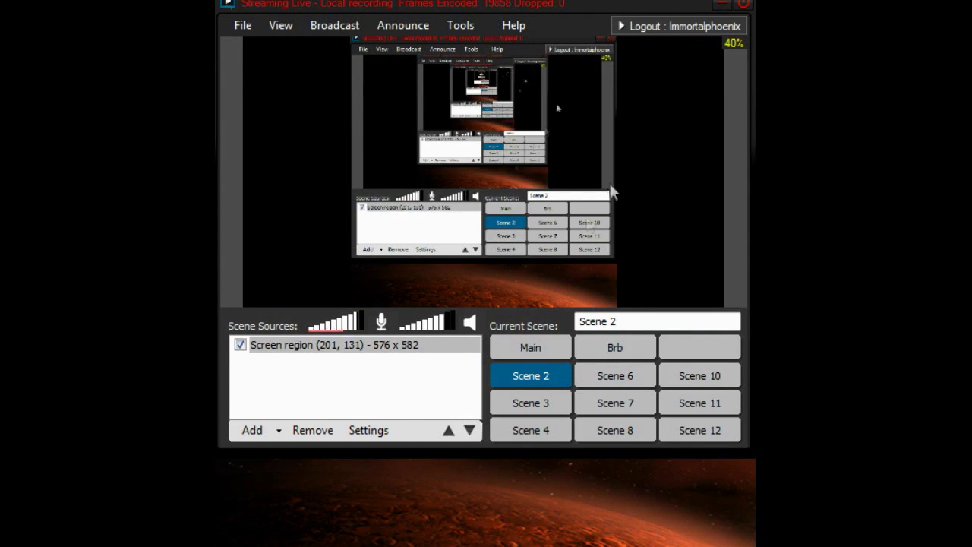
Step: Add the picture "103 boat and sunset.jpg" from the Pictures folder as a media file source in Scene 2
click(274, 431)
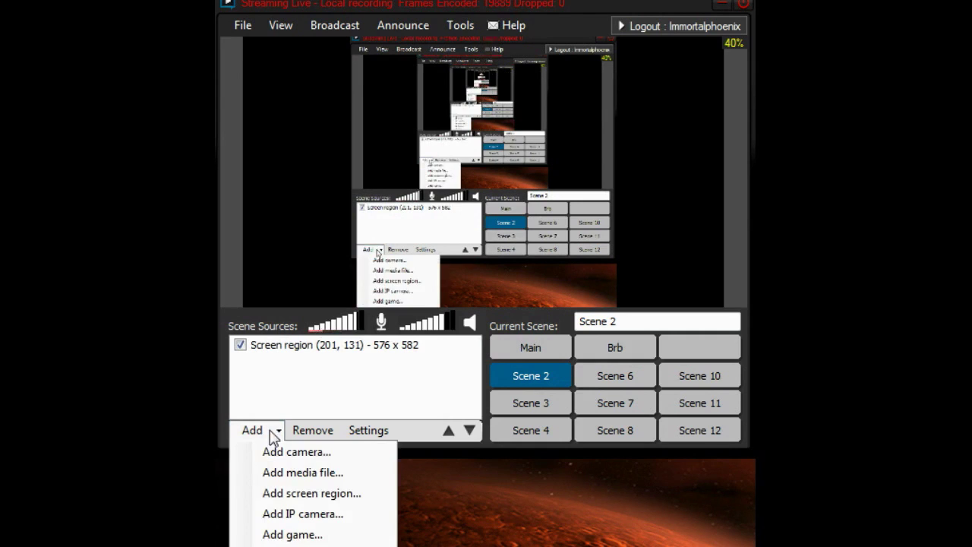
click(336, 474)
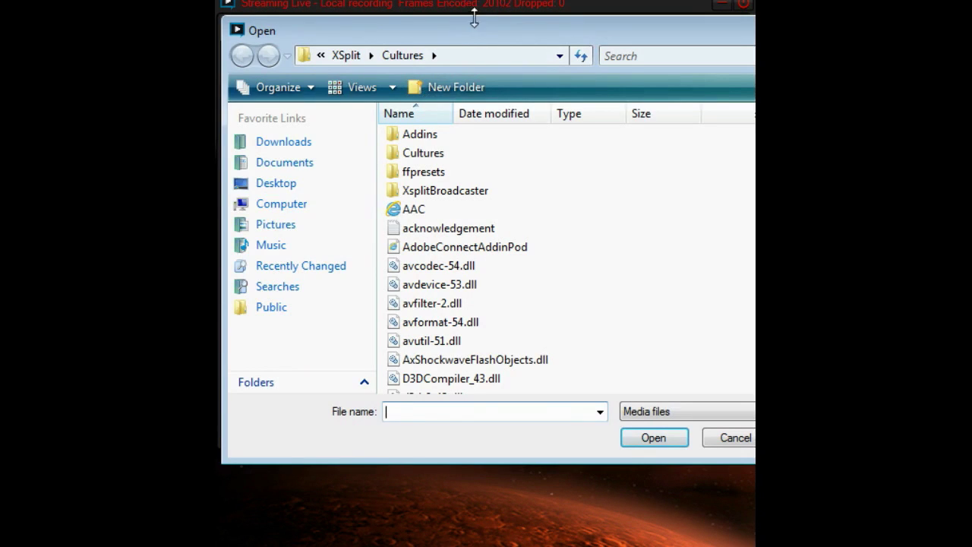
drag(462, 33, 857, 158)
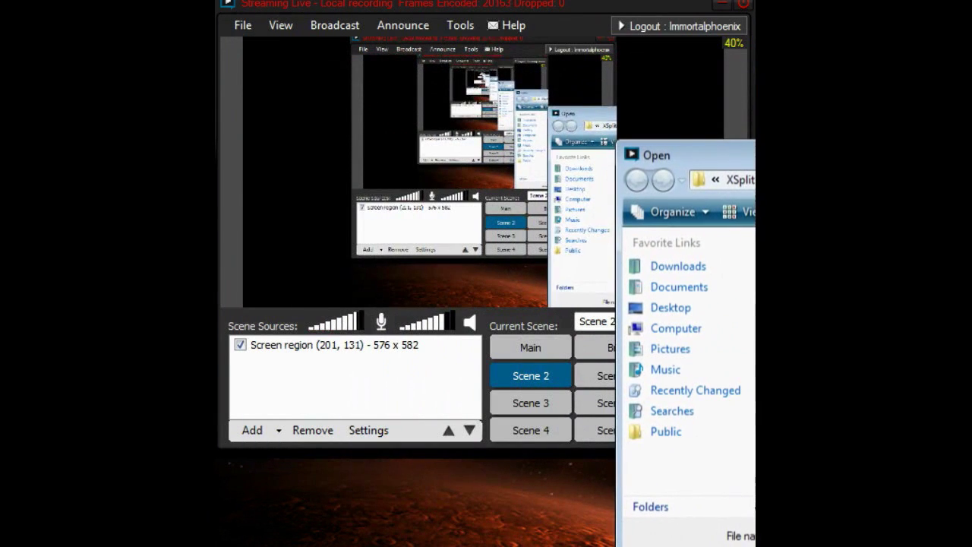
key(Escape)
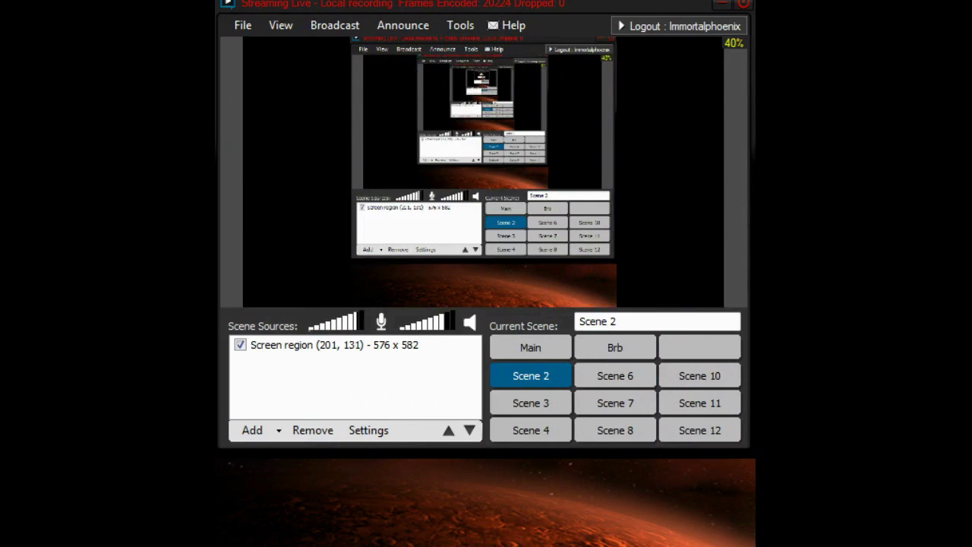
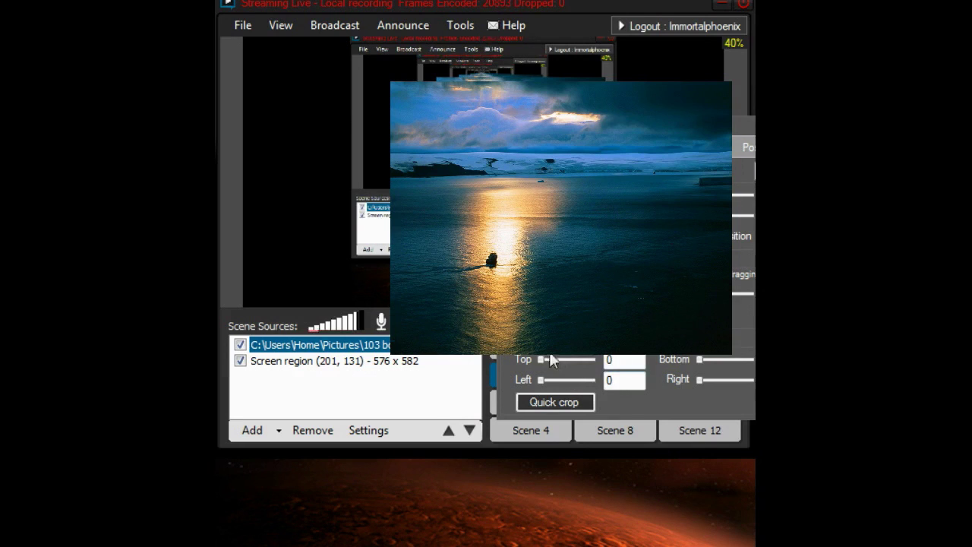
Step: Open the boat and sunset picture's source settings, try the cropping sliders and show its colour settings
click(335, 361)
double_click(319, 345)
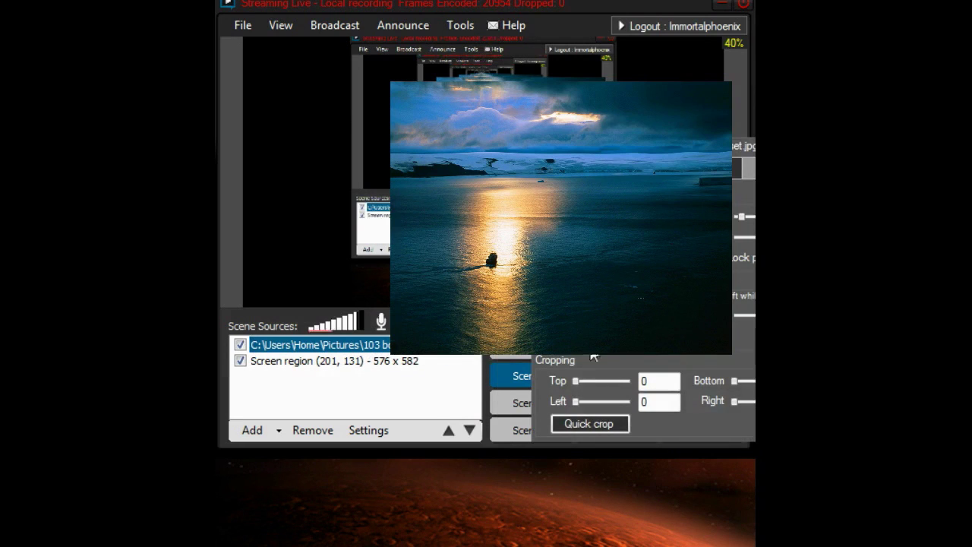
drag(576, 382, 561, 406)
click(749, 168)
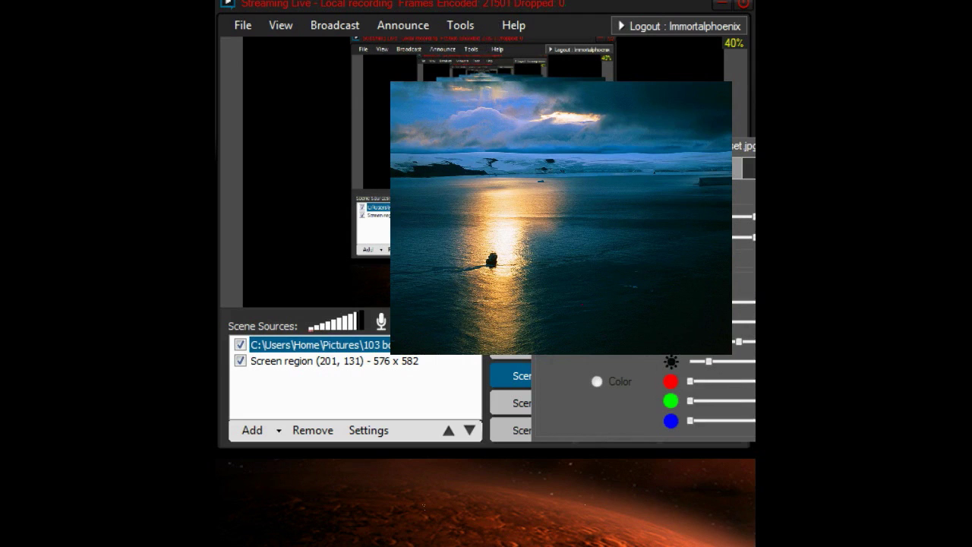
Step: Try the picture's transparency and contrast adjustments, set its brightness to 2 and close the source settings
drag(645, 146, 542, 248)
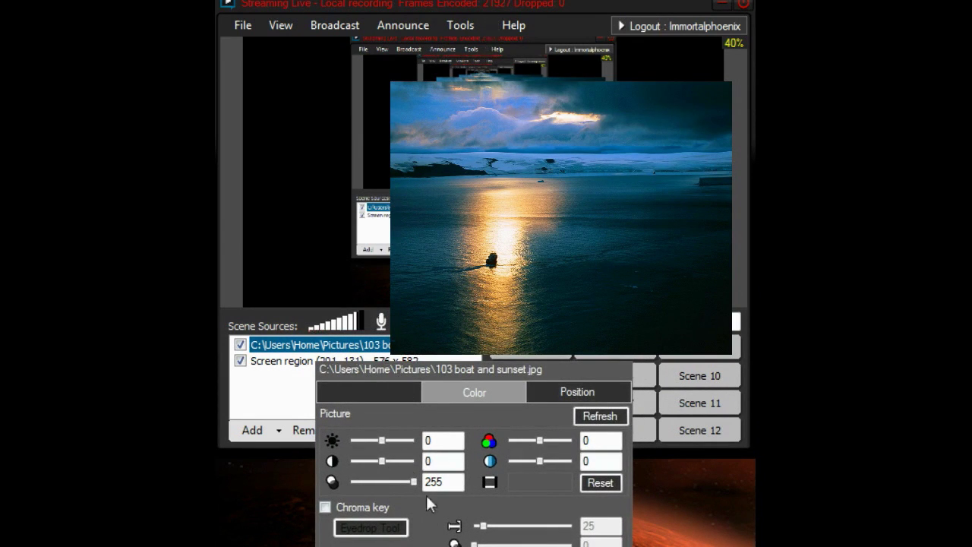
mouse_move(410, 483)
mouse_down()
mouse_move(353, 483)
mouse_move(425, 492)
mouse_up()
drag(382, 461, 383, 433)
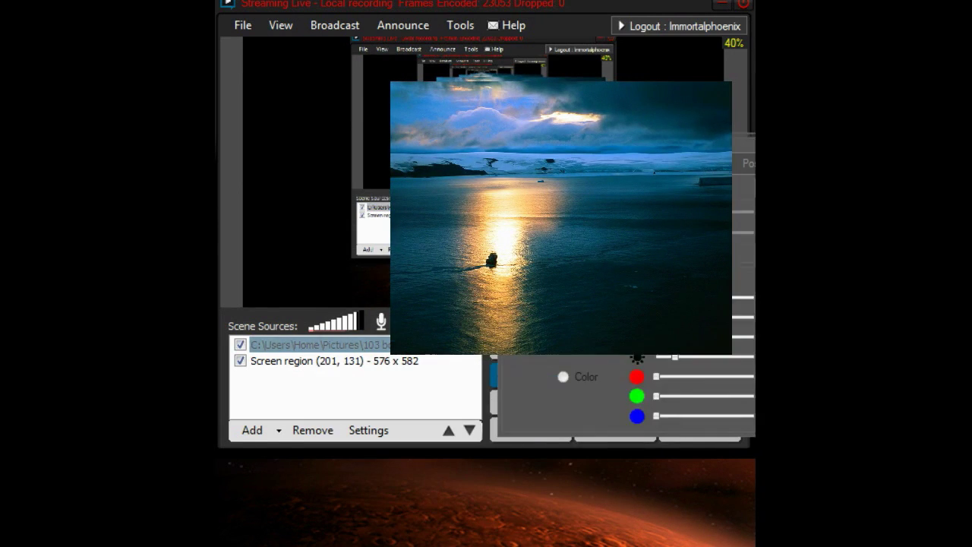
click(319, 345)
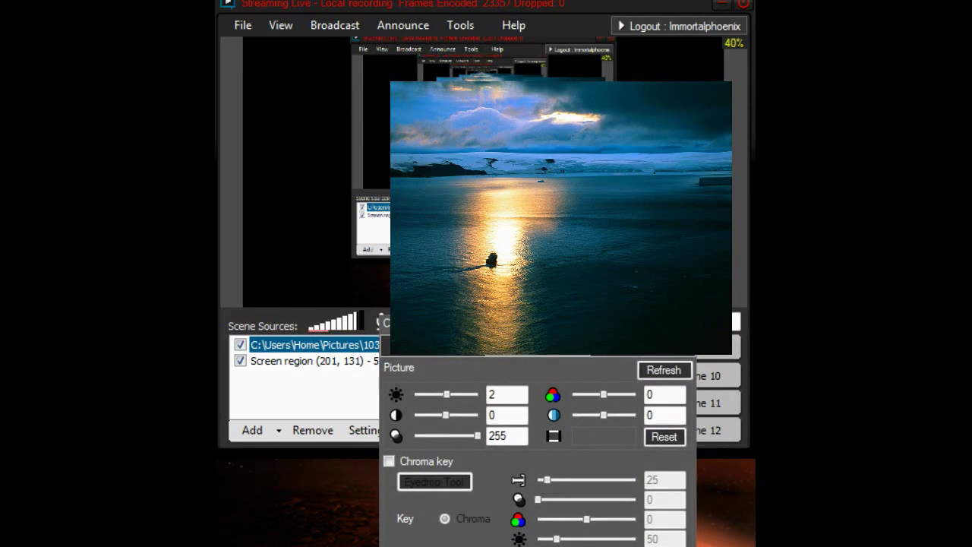
key(Escape)
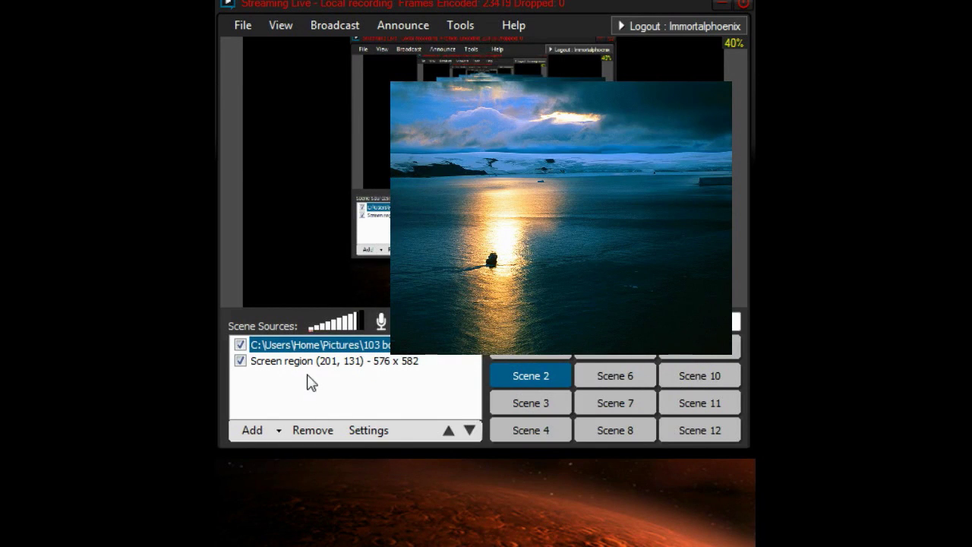
click(277, 431)
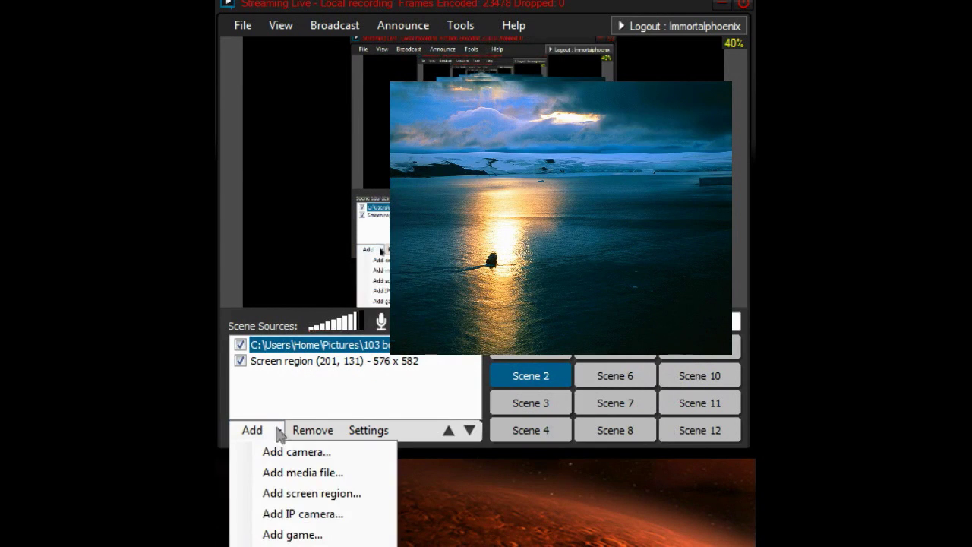
click(311, 442)
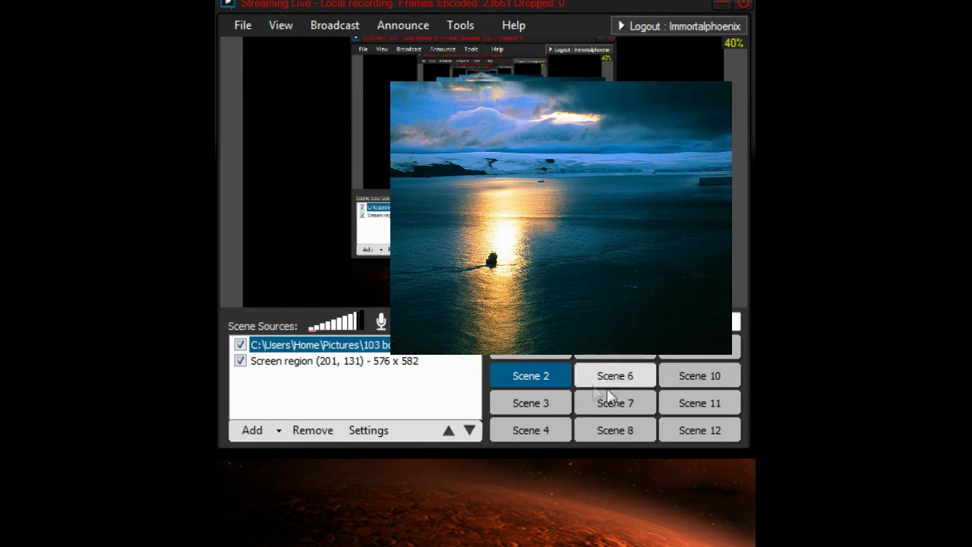
Step: Move the picture source below the screen region and back above it, twice
click(470, 431)
click(448, 431)
click(470, 430)
click(449, 431)
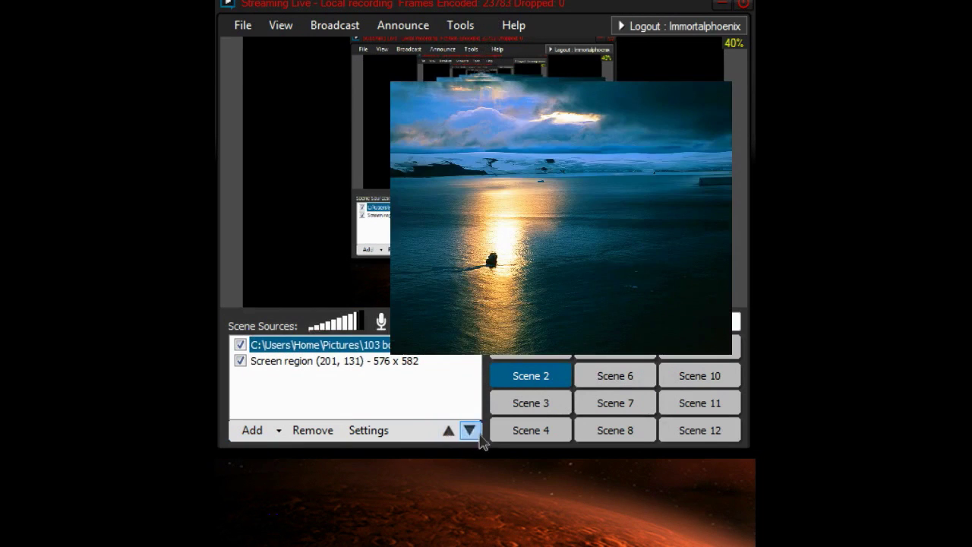
Step: Restack the boat and sunset picture source once more, then shrink the picture into the lower-left corner of the scene preview
click(471, 431)
click(449, 431)
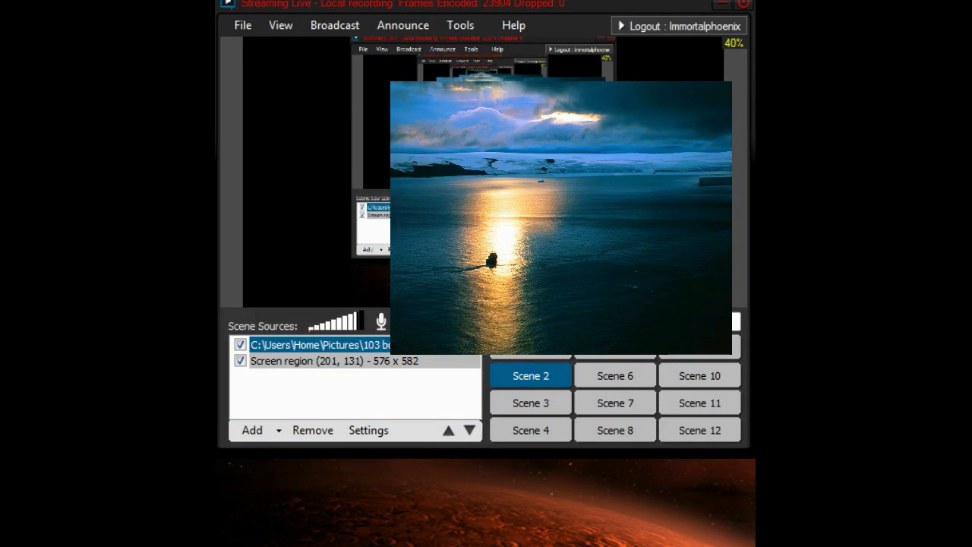
drag(486, 139, 279, 241)
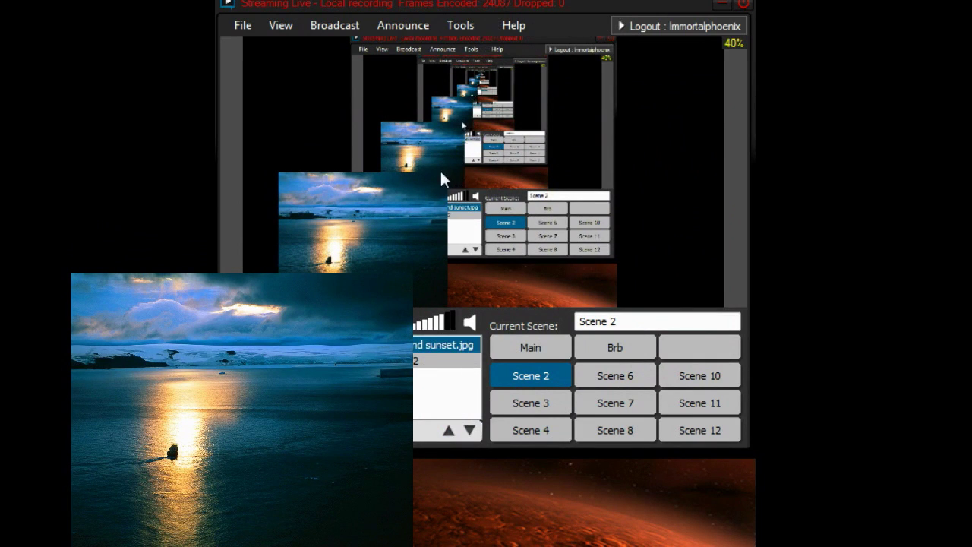
drag(427, 176, 423, 258)
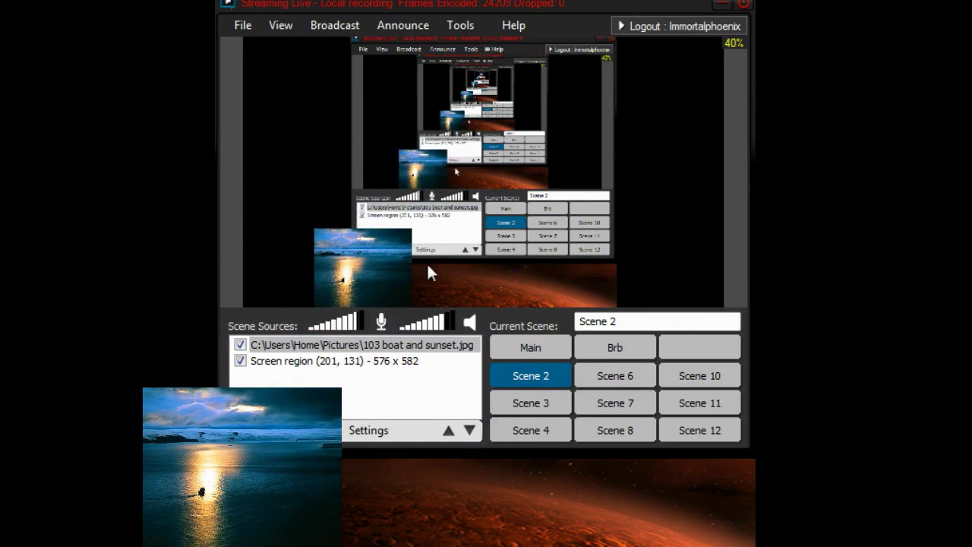
drag(477, 265, 332, 269)
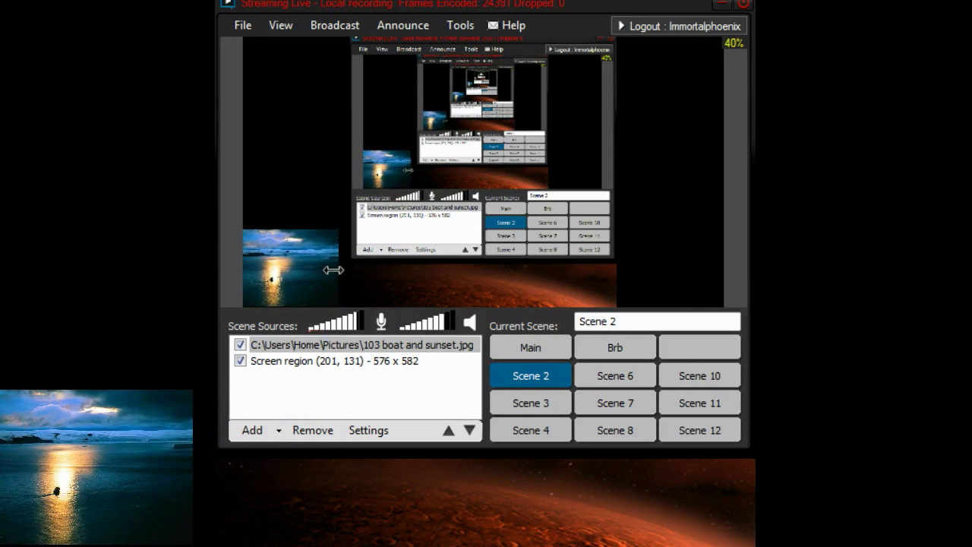
Step: Open the boat and sunset picture's source settings from the preview and lower its transparency until the picture is strongly faded
click(328, 284)
right_click(295, 289)
drag(440, 277, 625, 94)
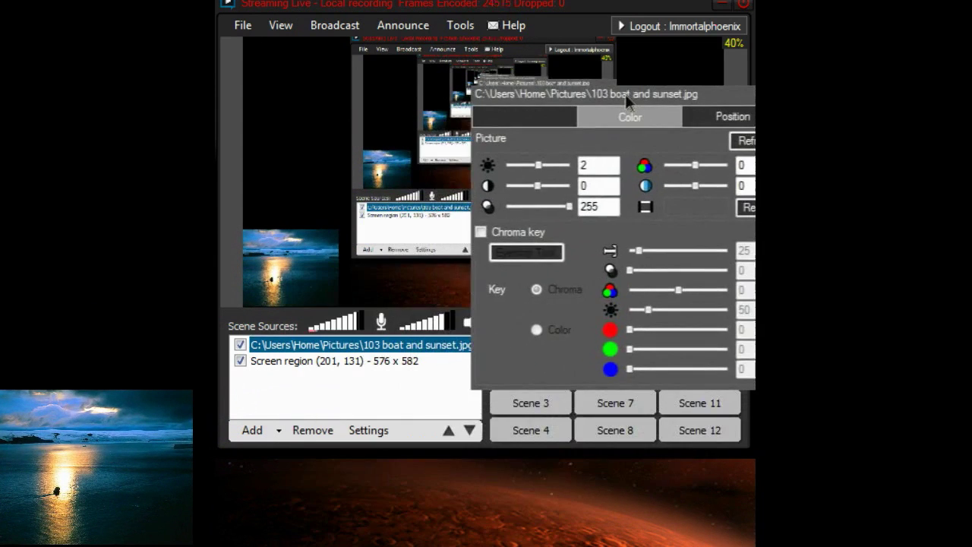
right_click(315, 251)
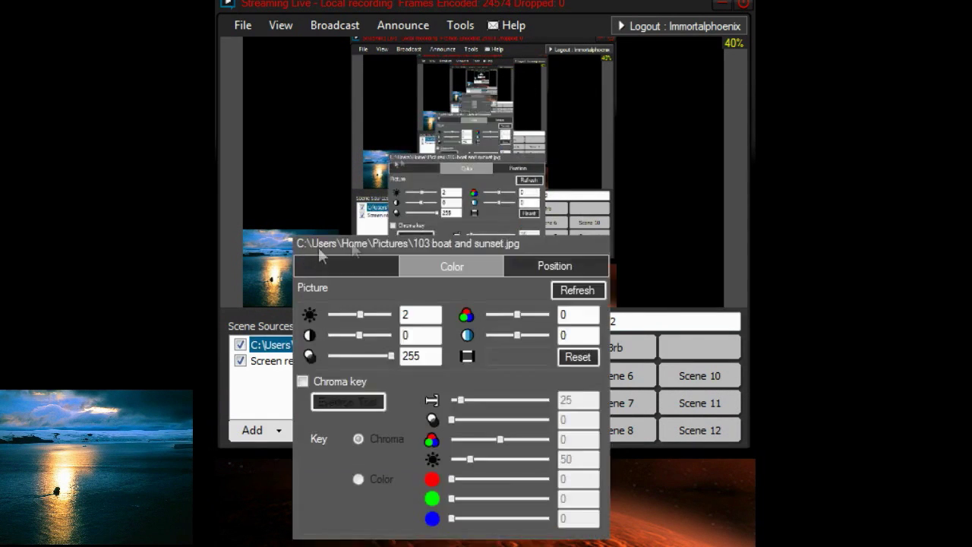
right_click(315, 235)
drag(369, 249, 474, 188)
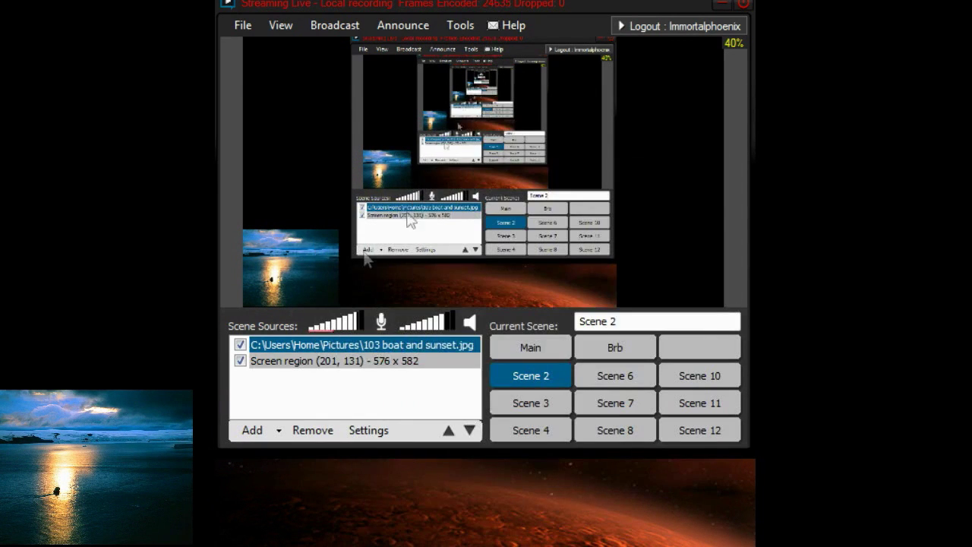
right_click(301, 260)
click(457, 291)
drag(398, 379, 350, 381)
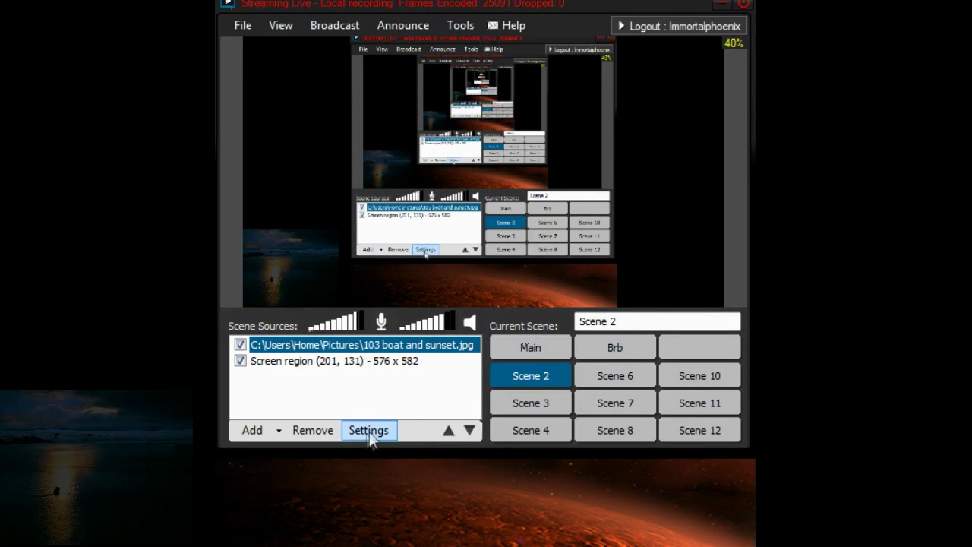
drag(634, 321, 573, 334)
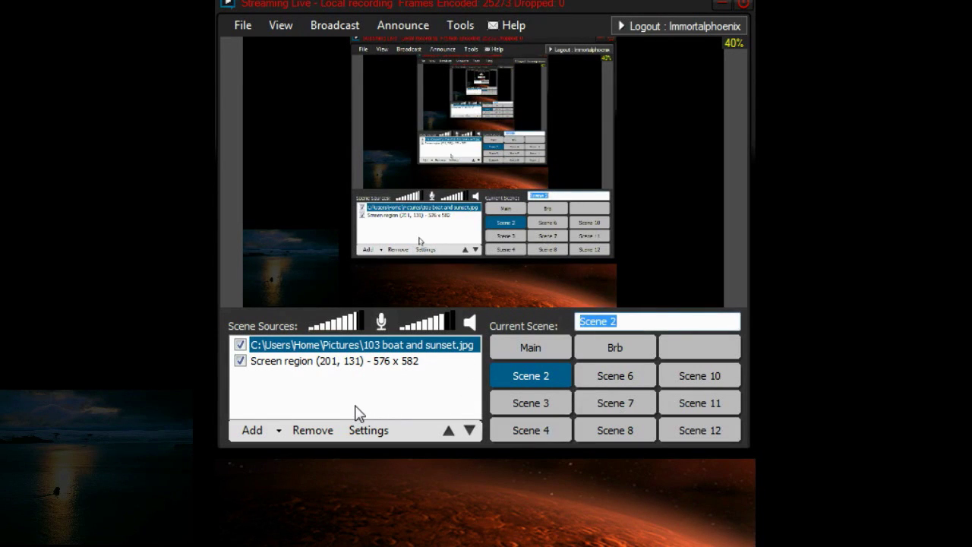
click(376, 395)
click(513, 255)
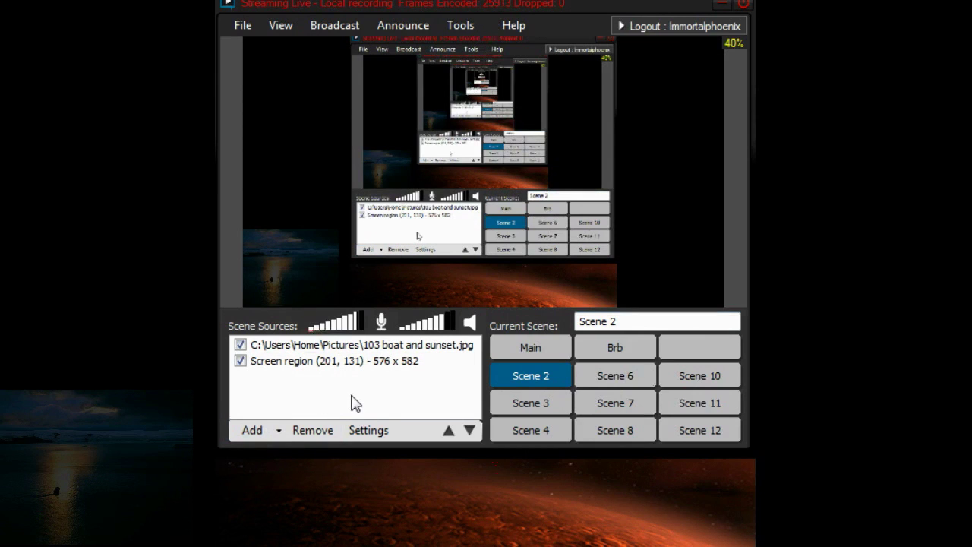
click(380, 361)
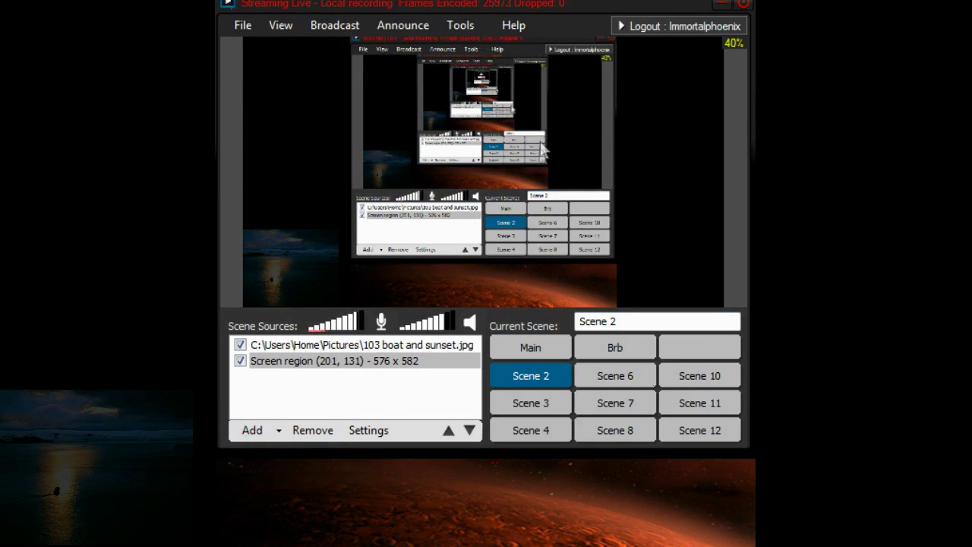
Step: Enlarge the faded boat and sunset picture in the preview, restore its full opacity and close its source settings
drag(334, 257, 502, 251)
drag(438, 233, 435, 109)
right_click(400, 211)
drag(442, 320, 523, 315)
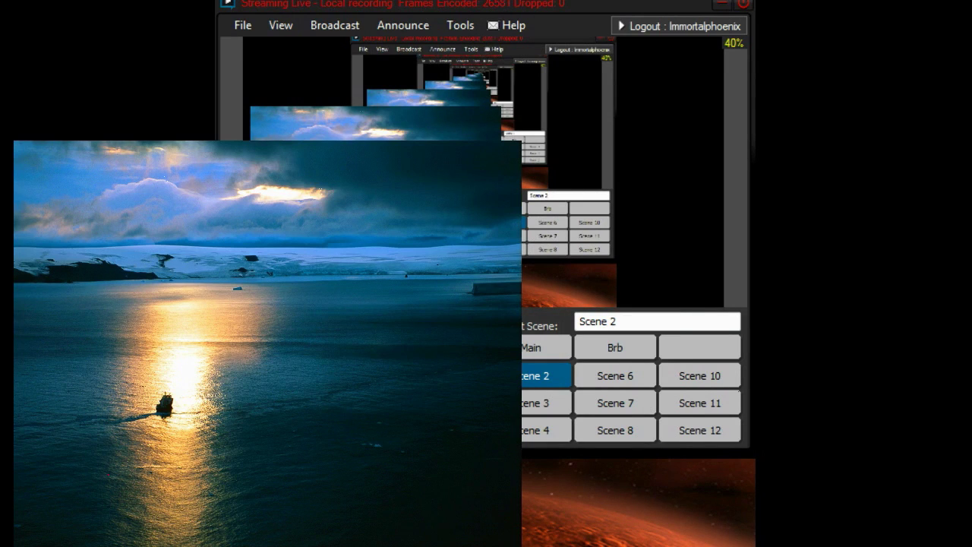
click(630, 231)
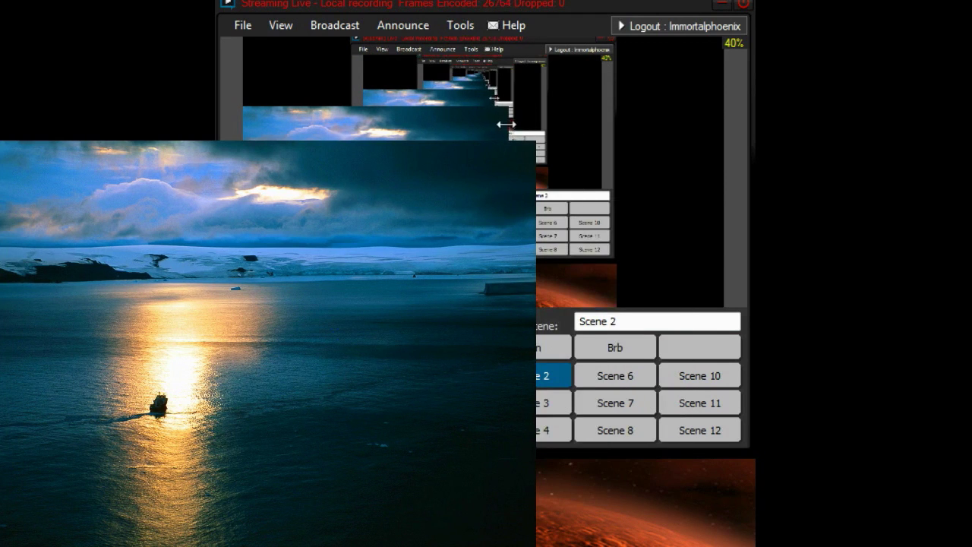
Step: Stretch the boat and sunset picture sideways, reduce its height and narrow it again to a width of 535
drag(506, 124, 635, 124)
drag(568, 110, 557, 128)
drag(628, 179, 444, 186)
Step: Toggle Keep aspect ratio in the picture's position settings, try resizing the picture from its upper edge, and toggle the option back
right_click(414, 196)
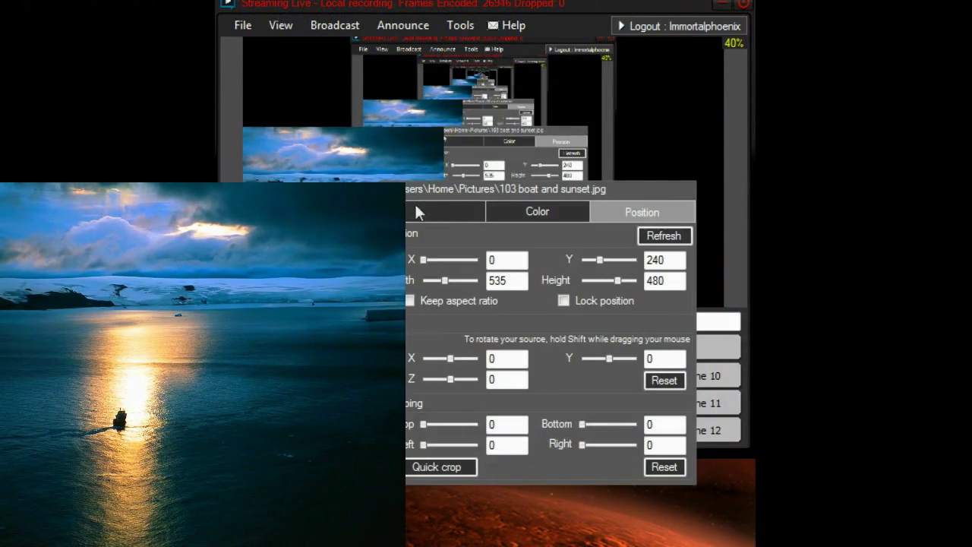
click(450, 301)
drag(320, 133, 322, 159)
right_click(322, 170)
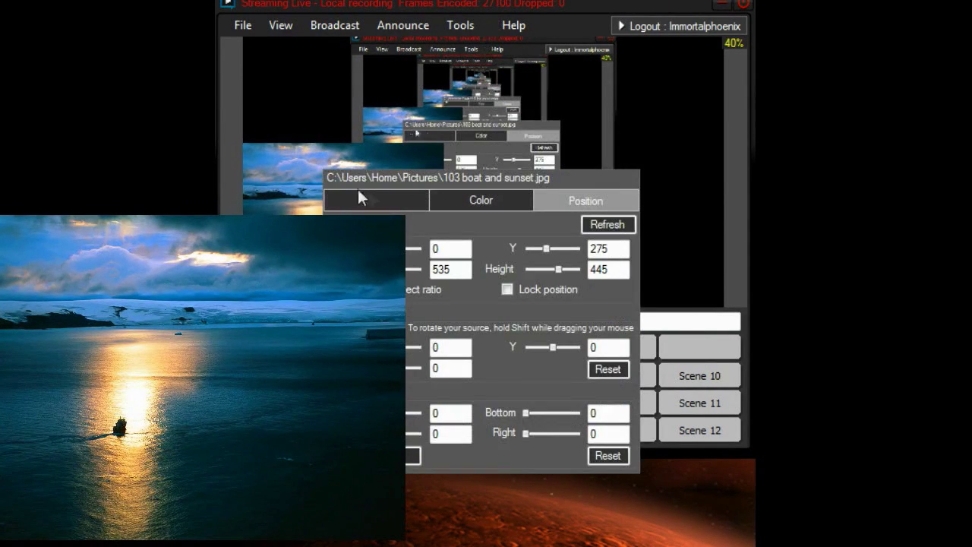
click(400, 290)
click(441, 218)
Step: Stretch the picture across most of the preview's width and raise its height, then shrink it back into the lower-left corner
drag(437, 226, 868, 226)
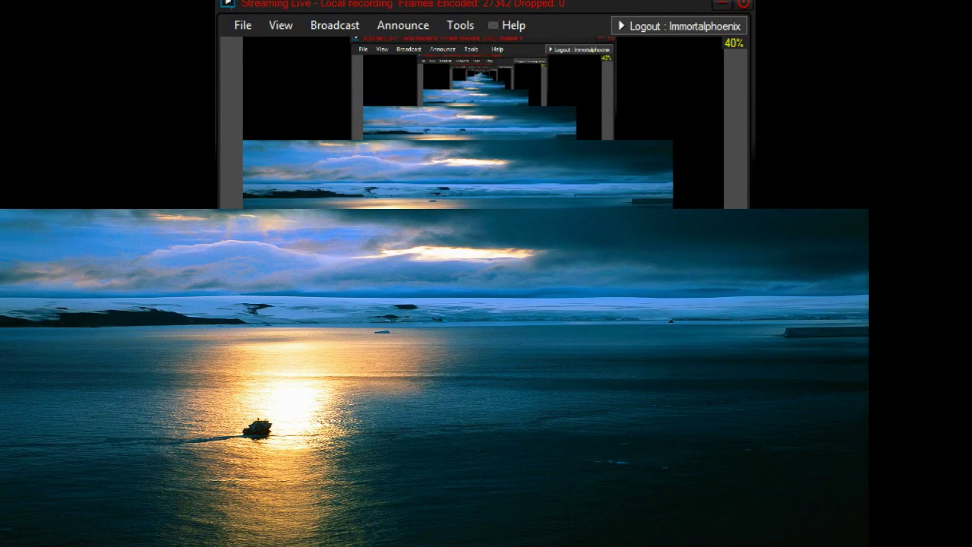
drag(447, 209, 446, 161)
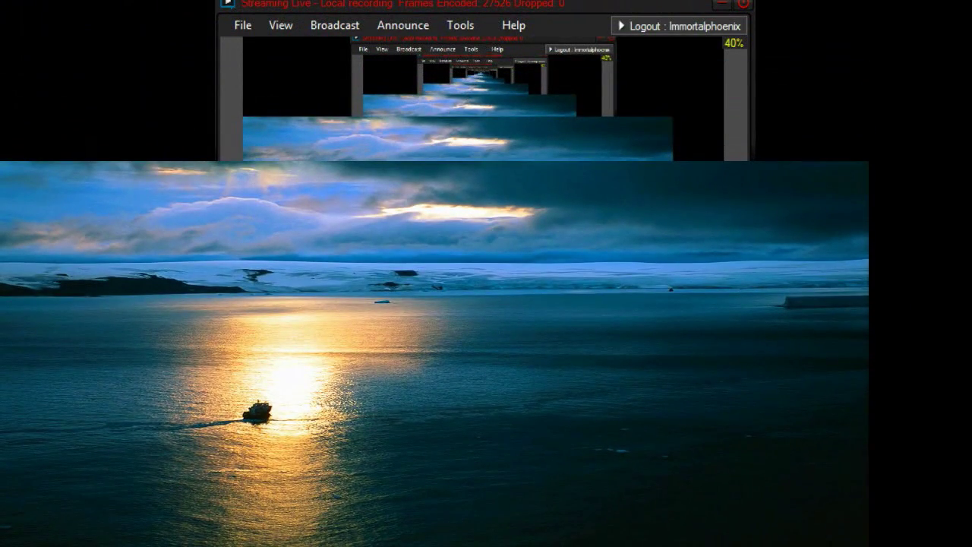
drag(869, 233, 451, 233)
drag(266, 161, 297, 300)
drag(464, 216, 370, 230)
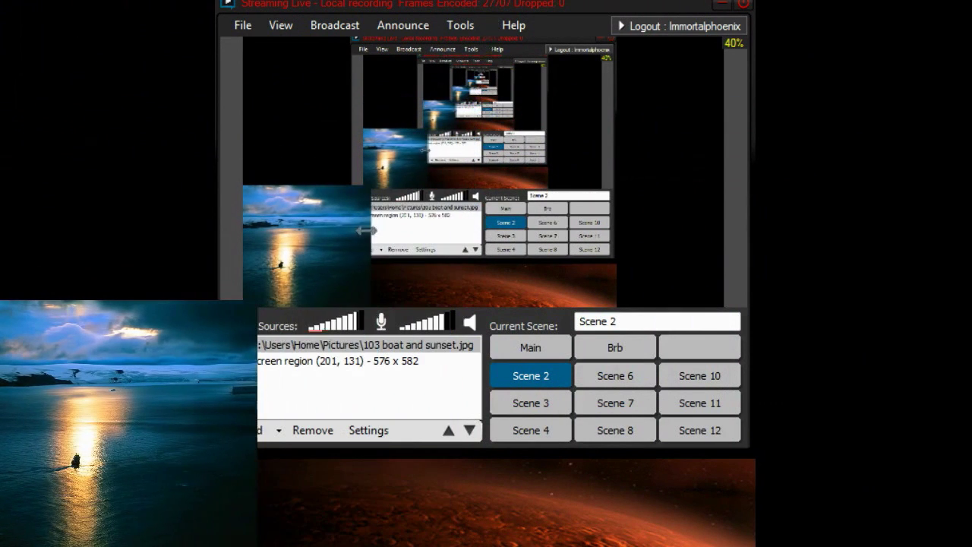
Step: Remove the boat and sunset picture source from Scene 2
click(312, 431)
click(325, 342)
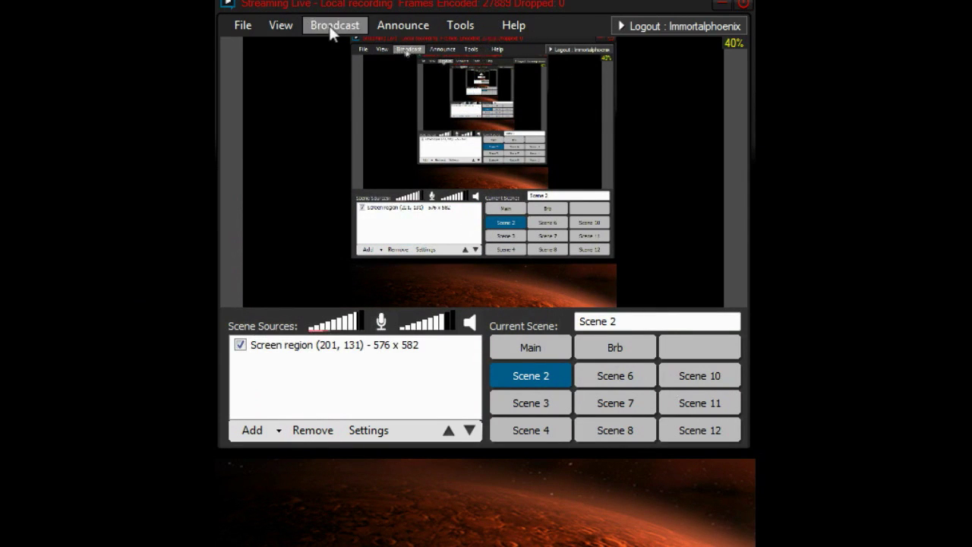
Step: Switch to the Notepad notes and review the points on channel info, resolution and tweaking the uploading and broadcasting settings
key(alt+Tab)
drag(359, 130, 352, 44)
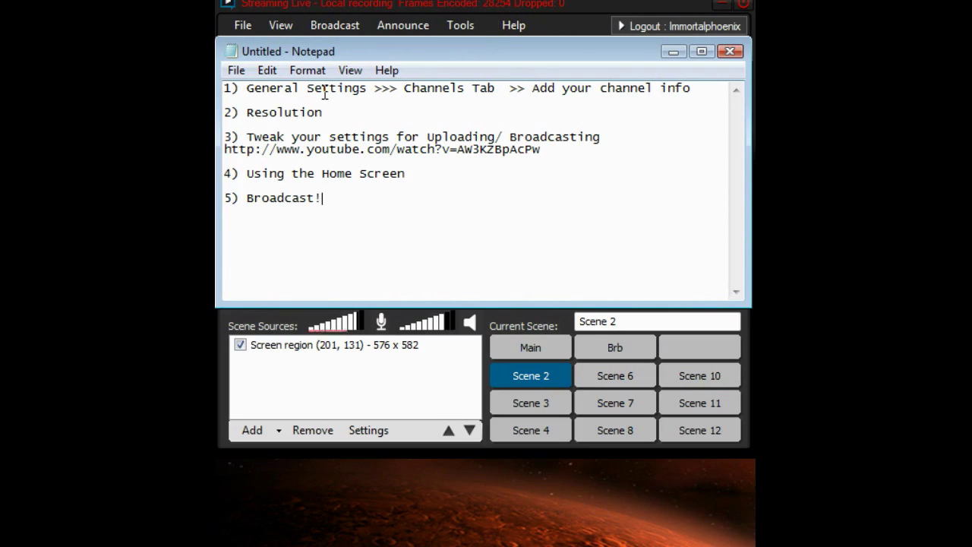
drag(332, 111, 225, 100)
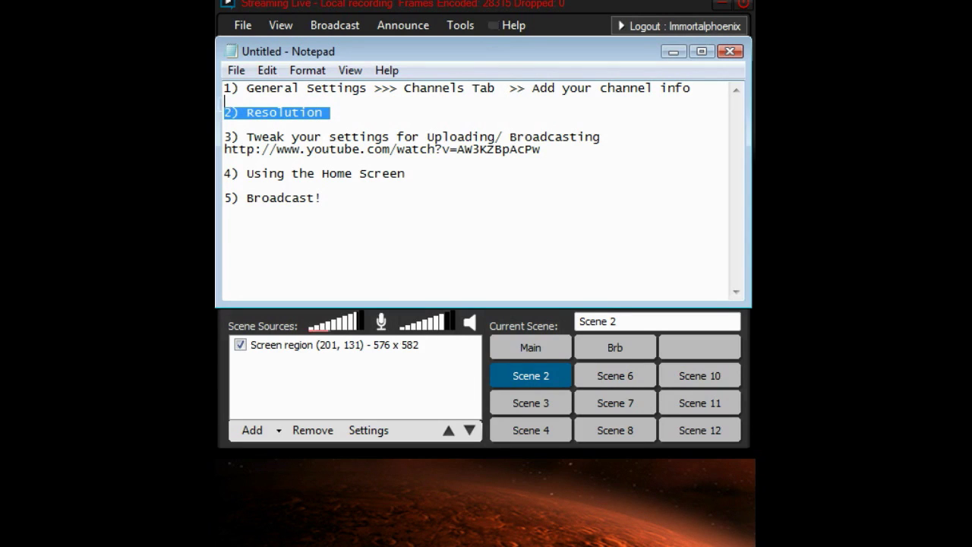
drag(241, 138, 582, 138)
click(576, 167)
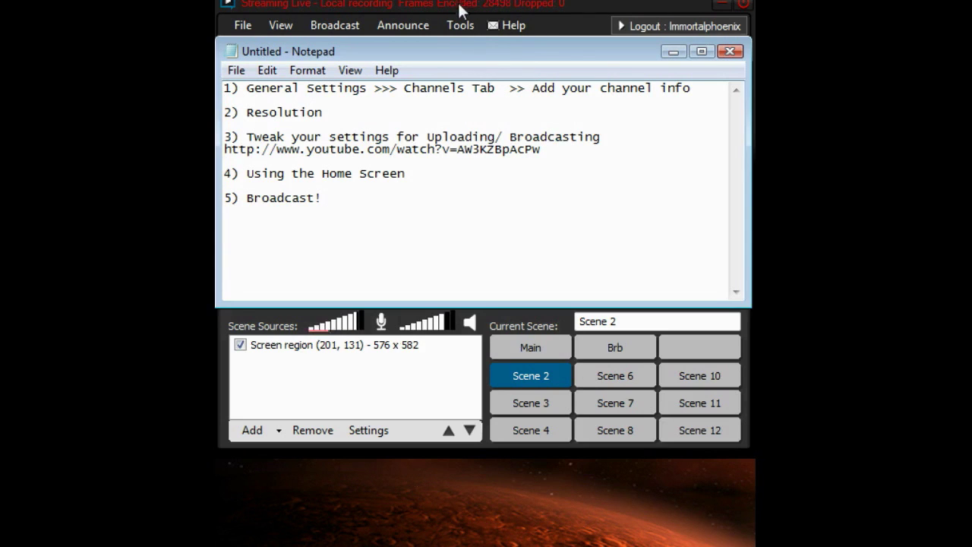
Step: Show where XSplit's general settings are found, then return to the Notepad notes and review the home screen and broadcast points
click(466, 27)
click(466, 27)
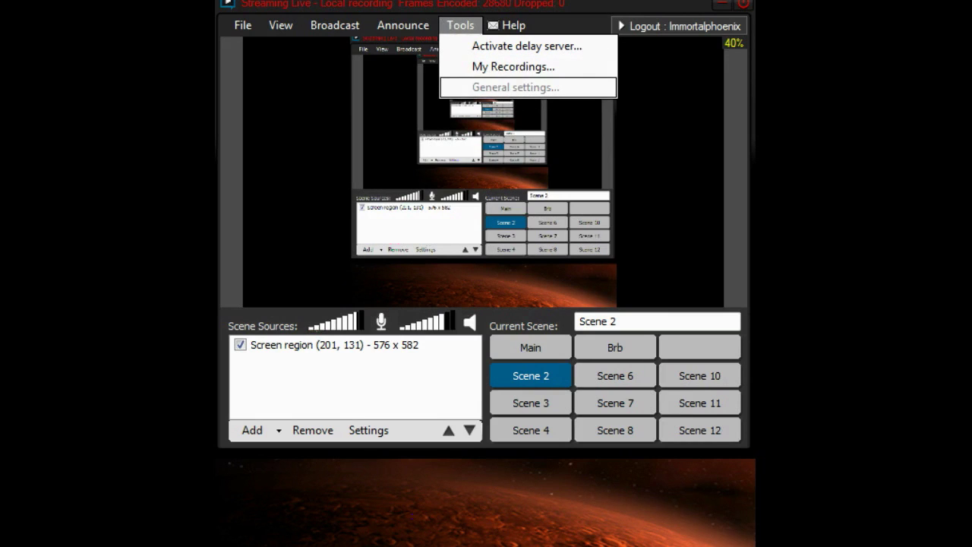
key(alt+Tab)
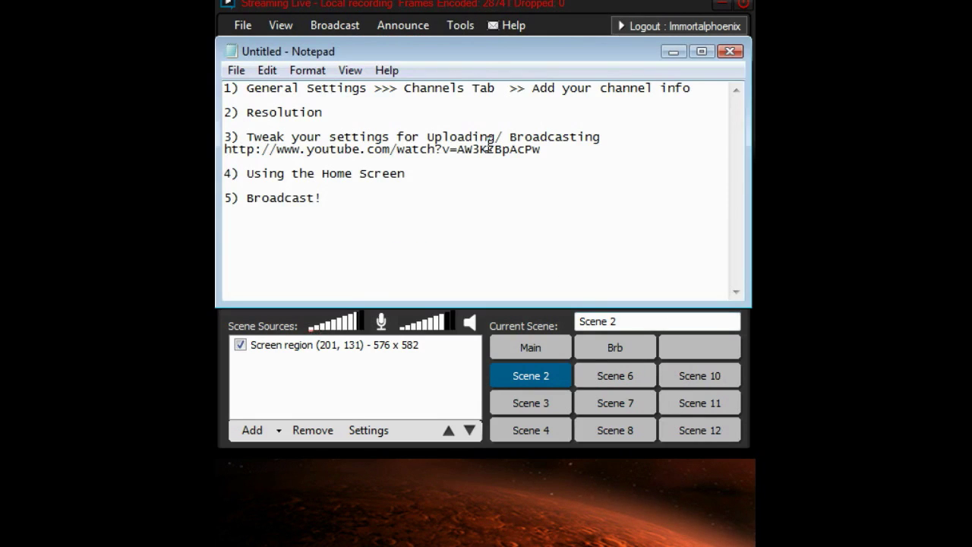
drag(441, 176, 422, 220)
click(353, 227)
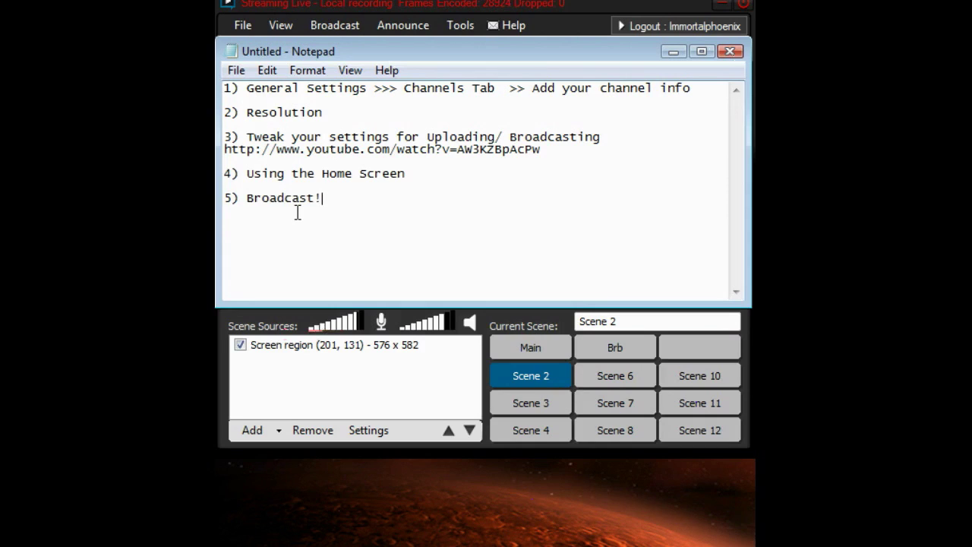